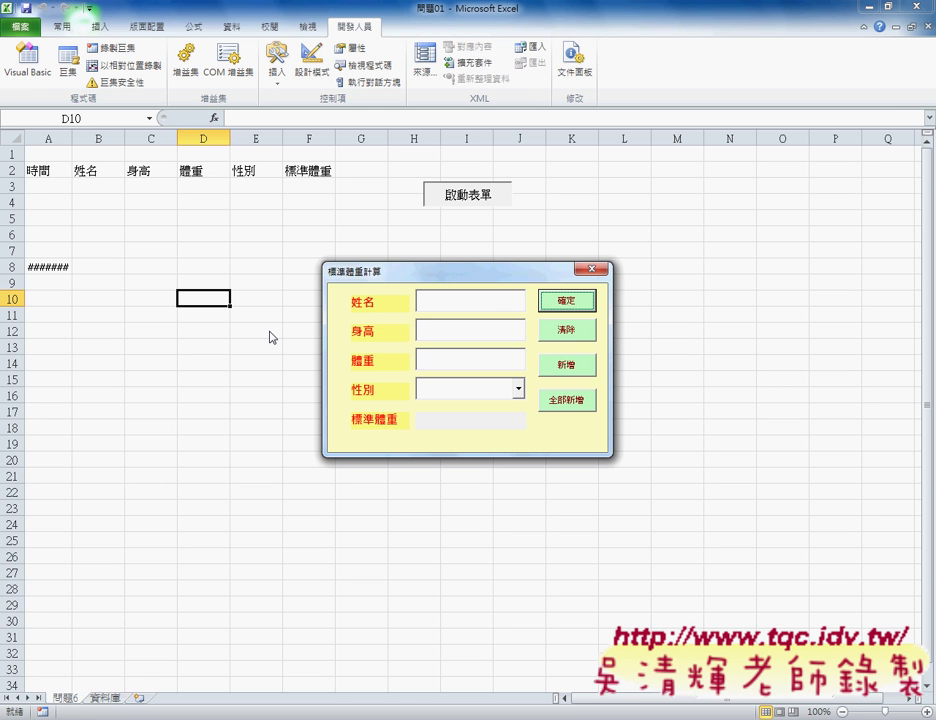
# - Bring the 02_範例 folder window to the front from the taskbar
pyautogui.moveTo(140, 715)
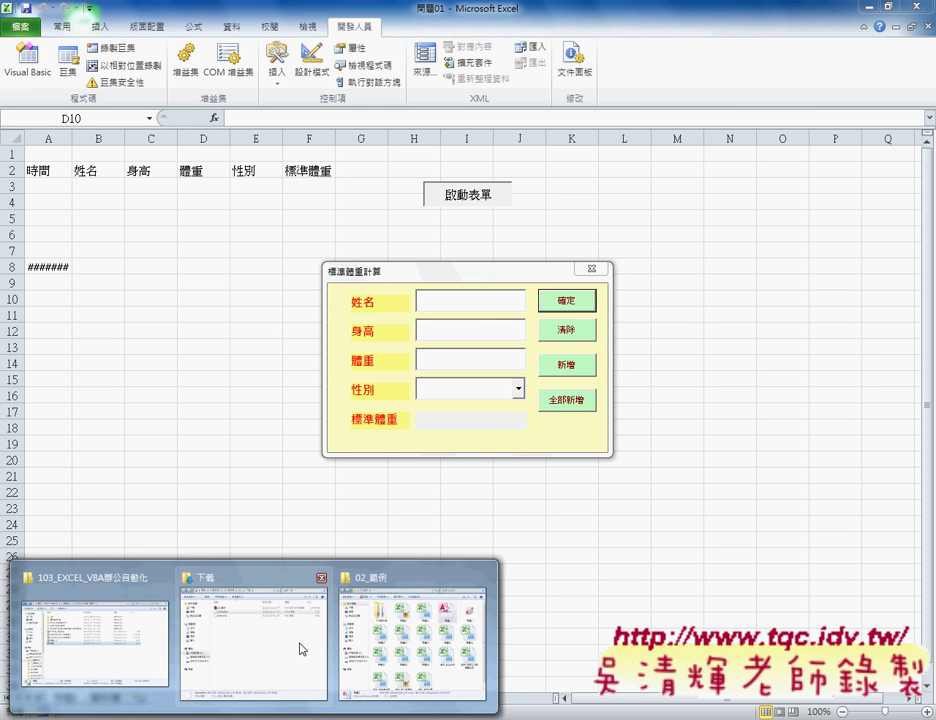
pyautogui.click(422, 618)
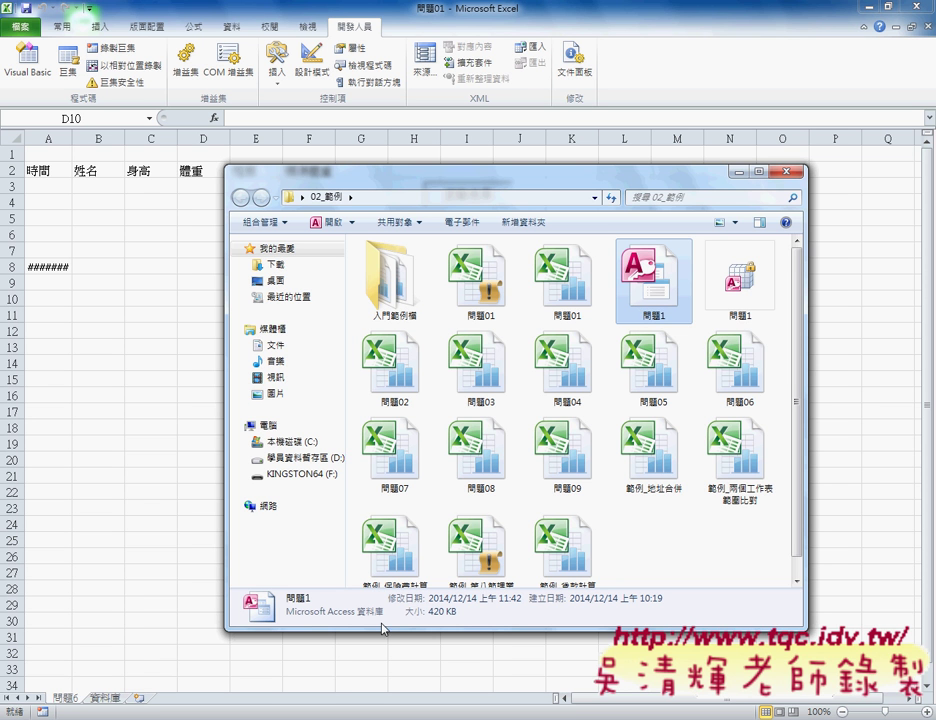
# - Bring the VBA code editor to the front and move its window further left
pyautogui.moveTo(247, 719)
pyautogui.click(330, 630)
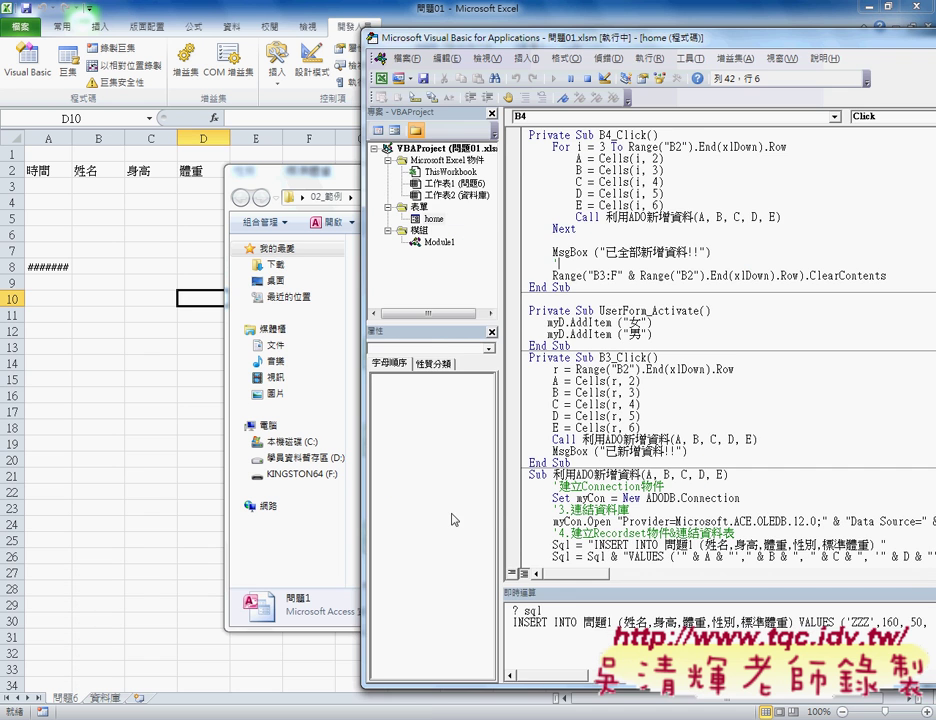
pyautogui.moveTo(549, 37); pyautogui.dragTo(166, 27)
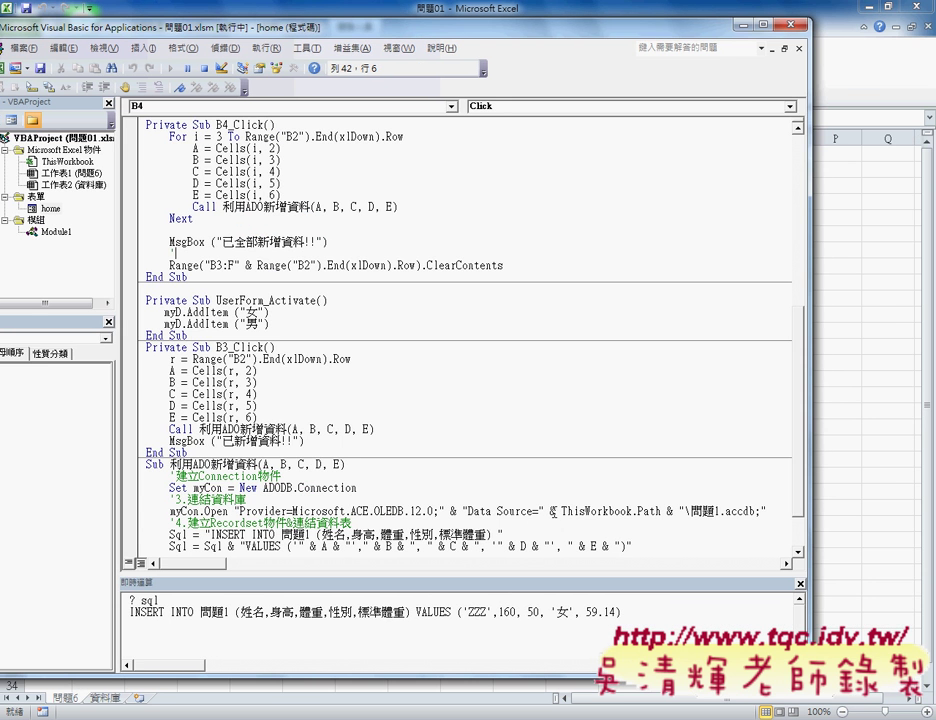
# - Select the workbook path in the connection string, then scroll back up the code
pyautogui.click(523, 509)
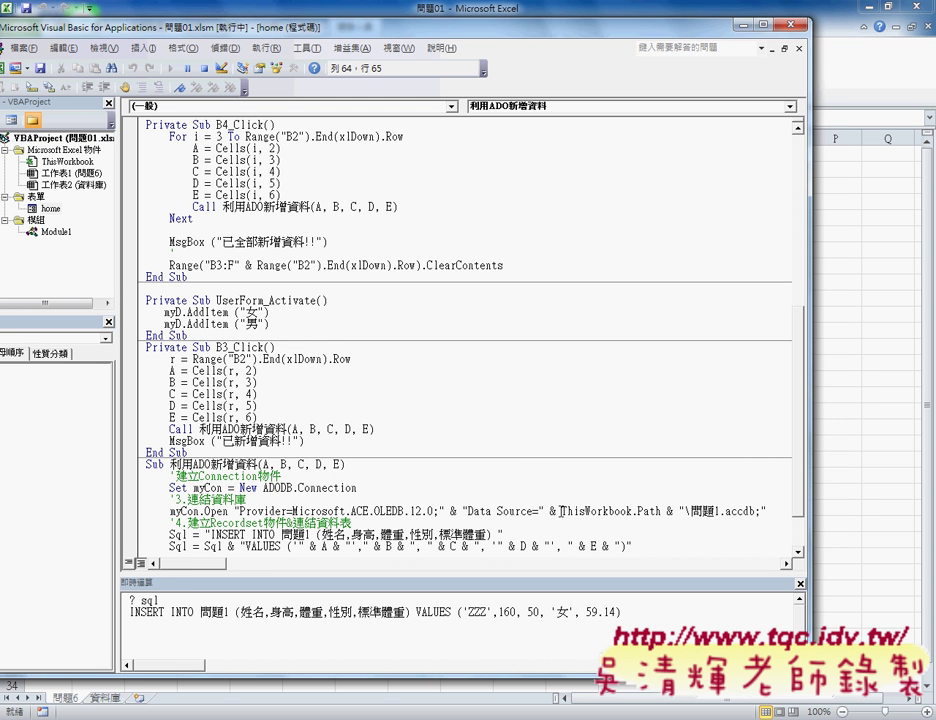
pyautogui.moveTo(561, 511); pyautogui.dragTo(763, 510)
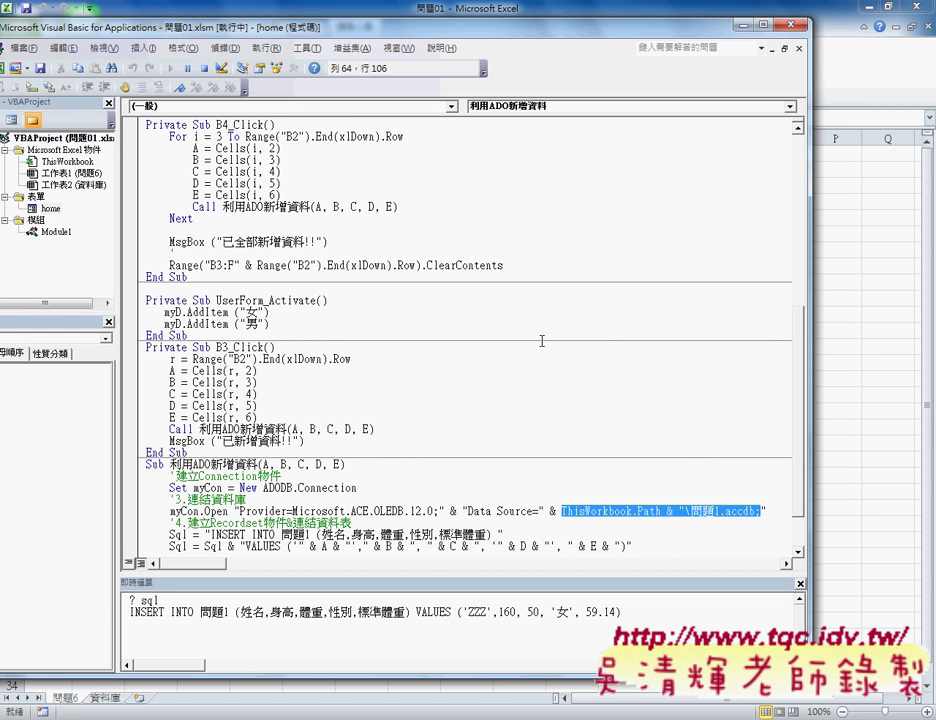
pyautogui.scroll(1, 541, 341)
pyautogui.scroll(1, 541, 341)
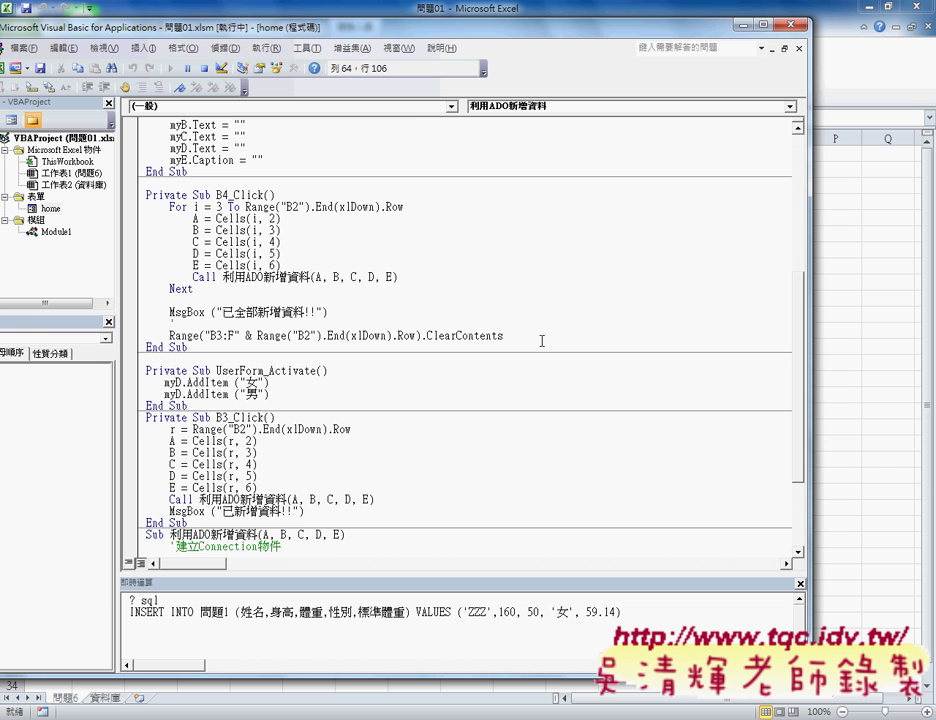
# - Open the 全部新增 button's B4_Click code on the home form and review its loop and database path
pyautogui.doubleClick(52, 208)
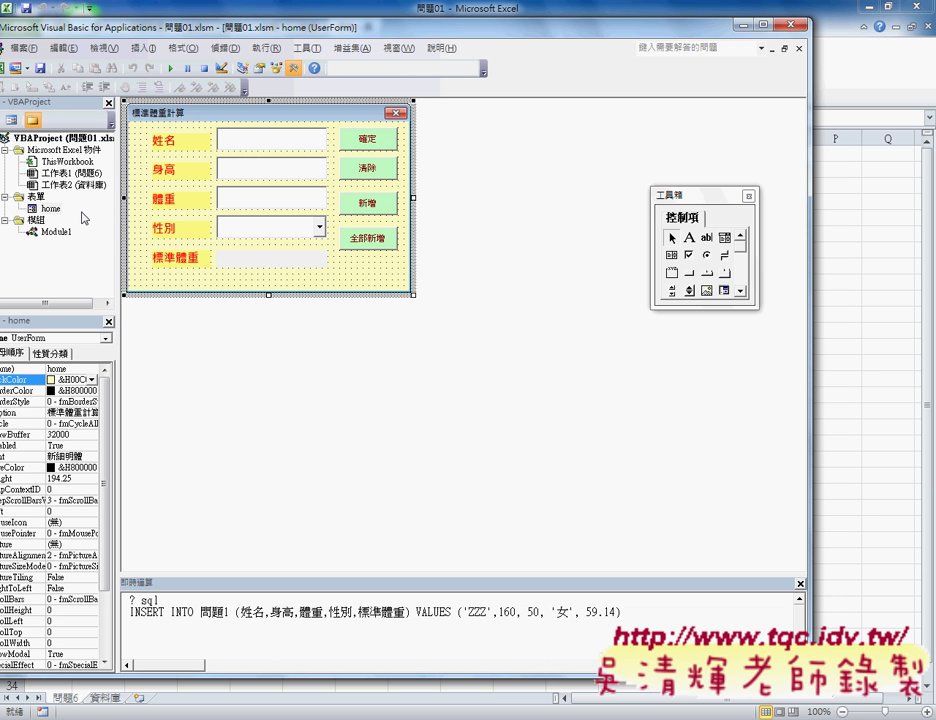
pyautogui.click(372, 243)
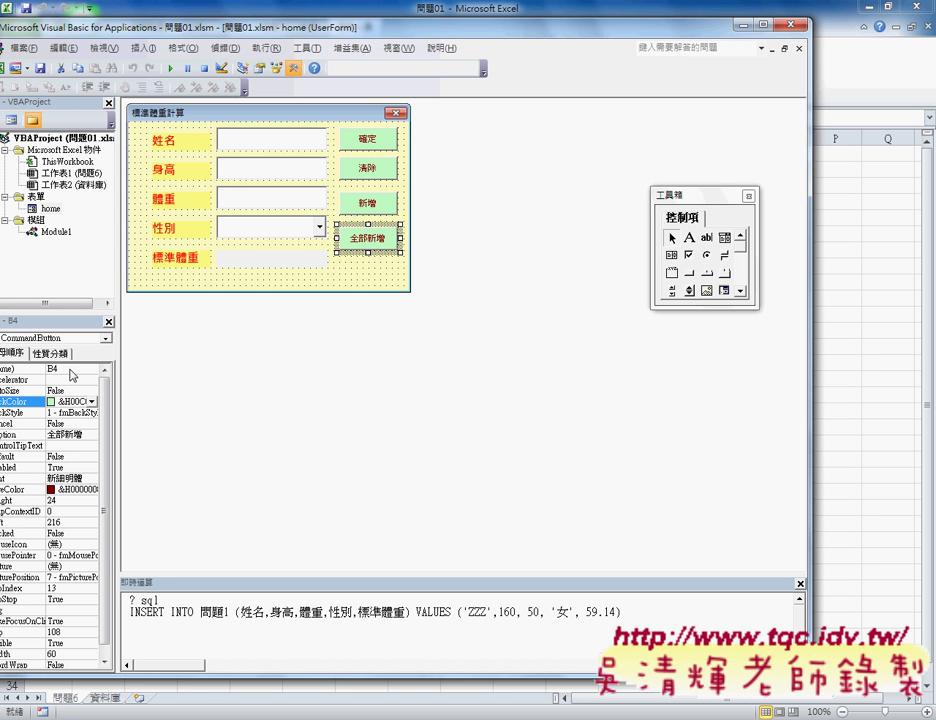
pyautogui.doubleClick(372, 243)
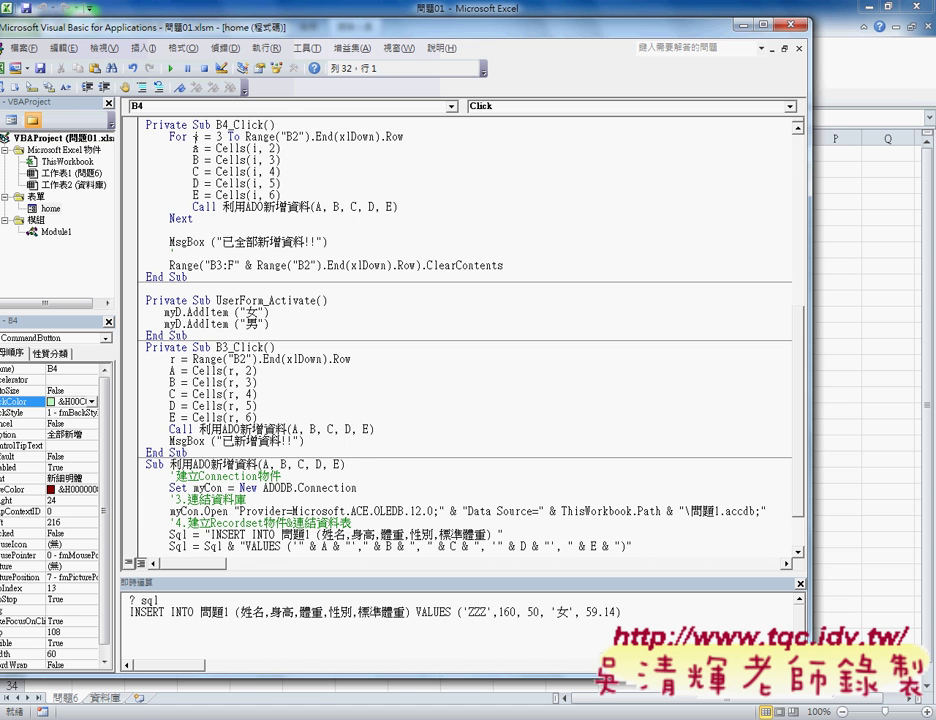
pyautogui.click(401, 207)
pyautogui.moveTo(401, 207); pyautogui.dragTo(146, 148)
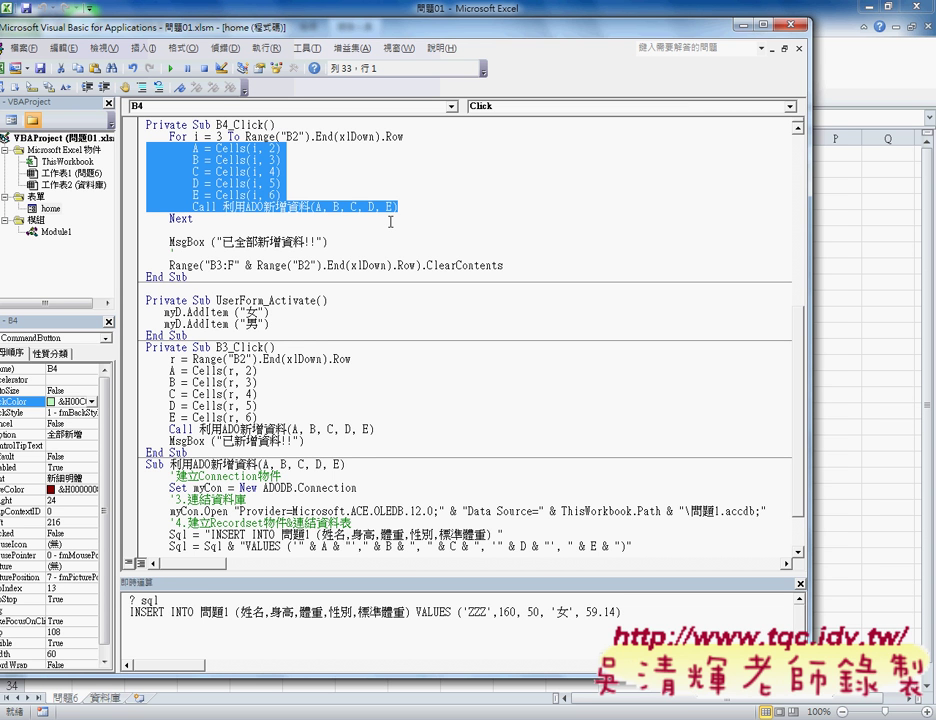
pyautogui.click(485, 263)
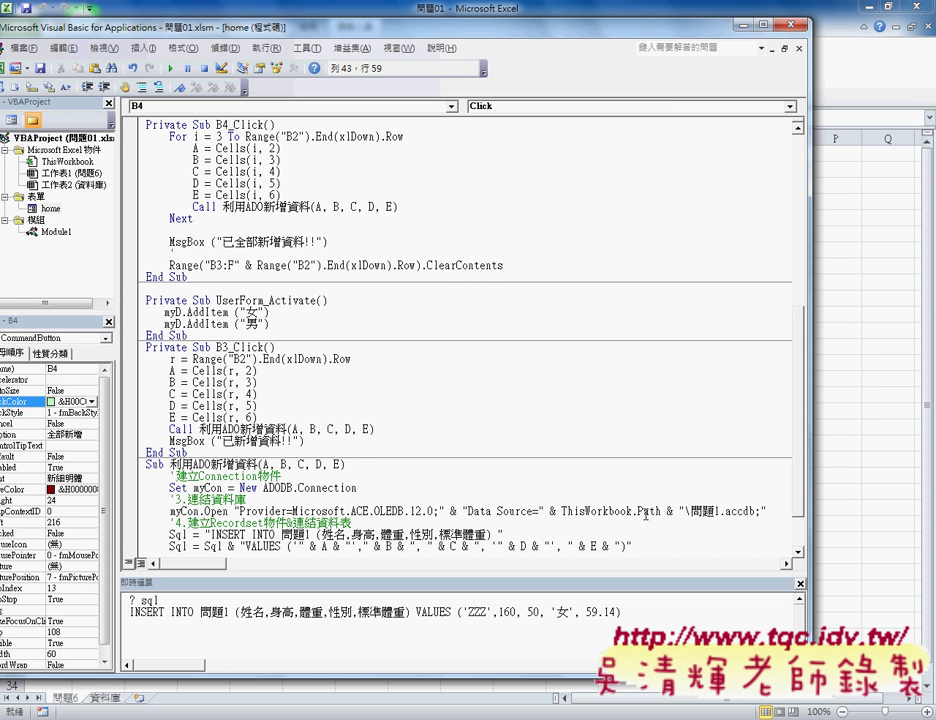
pyautogui.moveTo(775, 512); pyautogui.dragTo(540, 512)
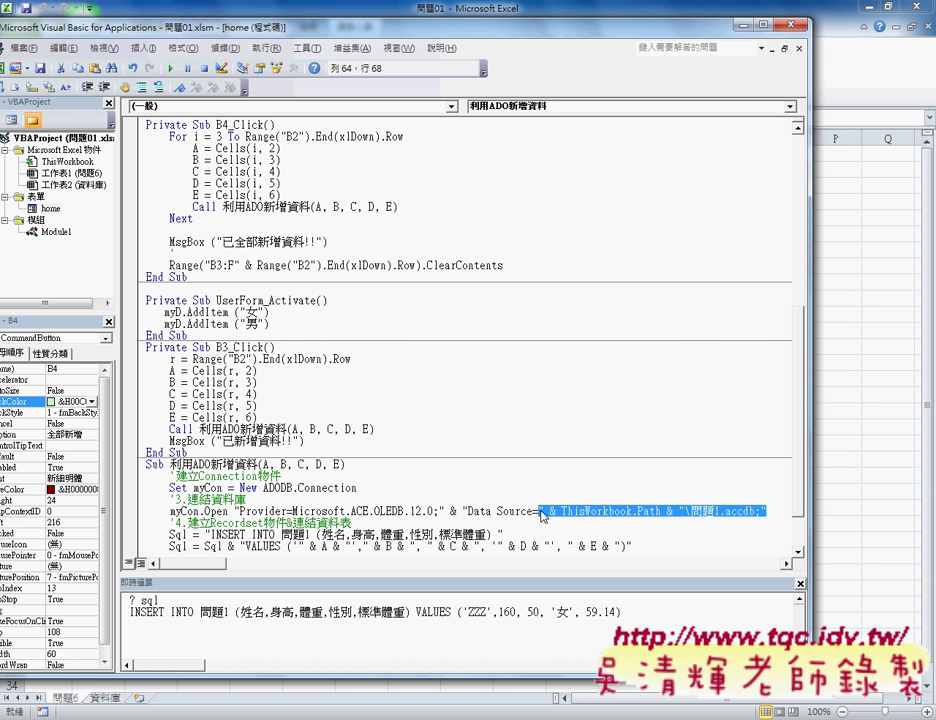
# - Copy the whole B4_Click procedure, Sub heading through End Sub, and switch to Chrome
pyautogui.moveTo(188, 277); pyautogui.dragTo(125, 134)
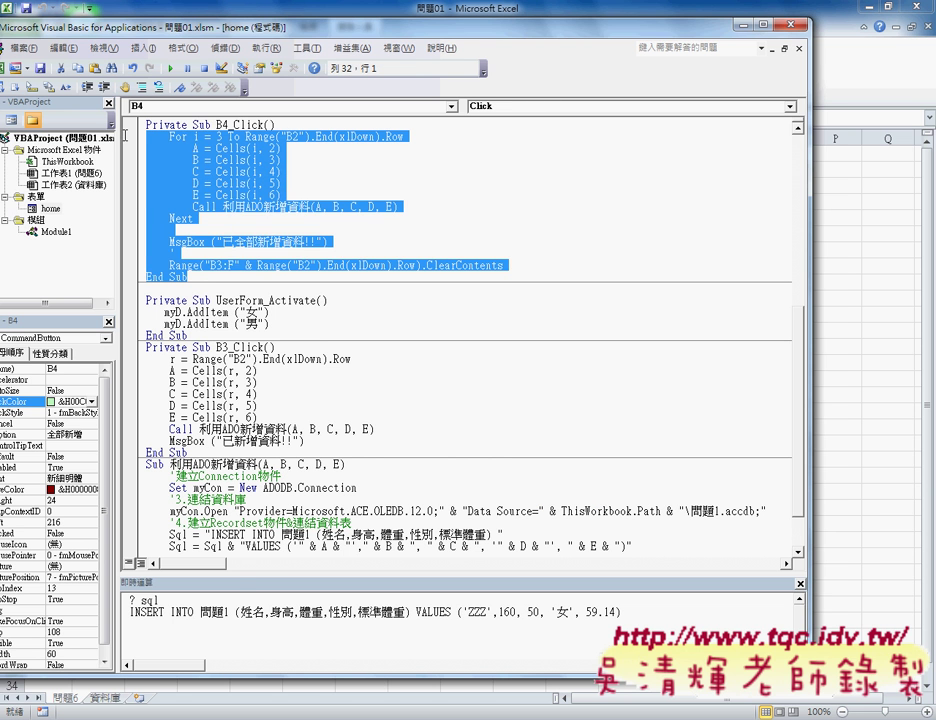
pyautogui.moveTo(188, 280); pyautogui.dragTo(145, 124)
pyautogui.rightClick(195, 152)
pyautogui.click(236, 180)
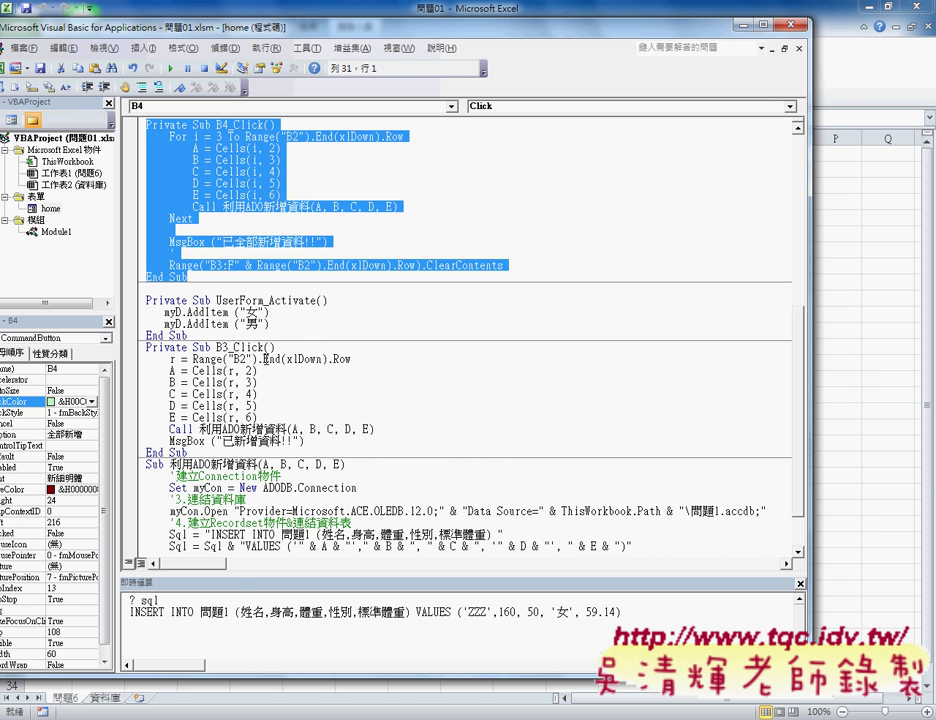
pyautogui.hotkey('alt', 'Tab')
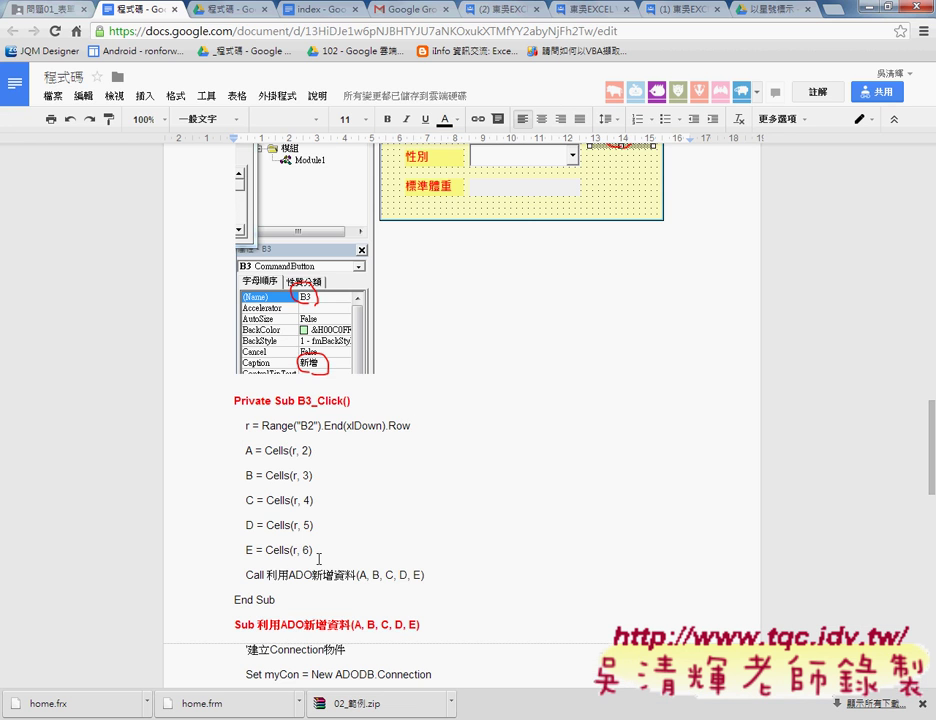
# - Paste the B4_Click code on a new line below the 利用ADO新增資料 routine's End Sub
pyautogui.scroll(-2, 319, 558)
pyautogui.scroll(-4, 455, 560)
pyautogui.scroll(1, 324, 564)
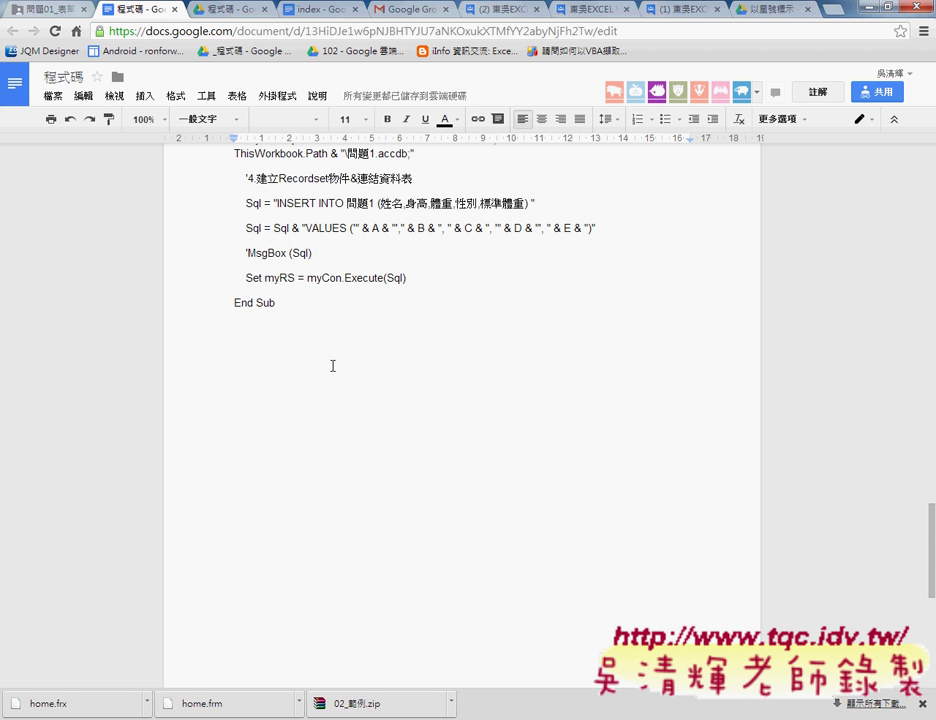
pyautogui.click(328, 309)
pyautogui.press('Return')
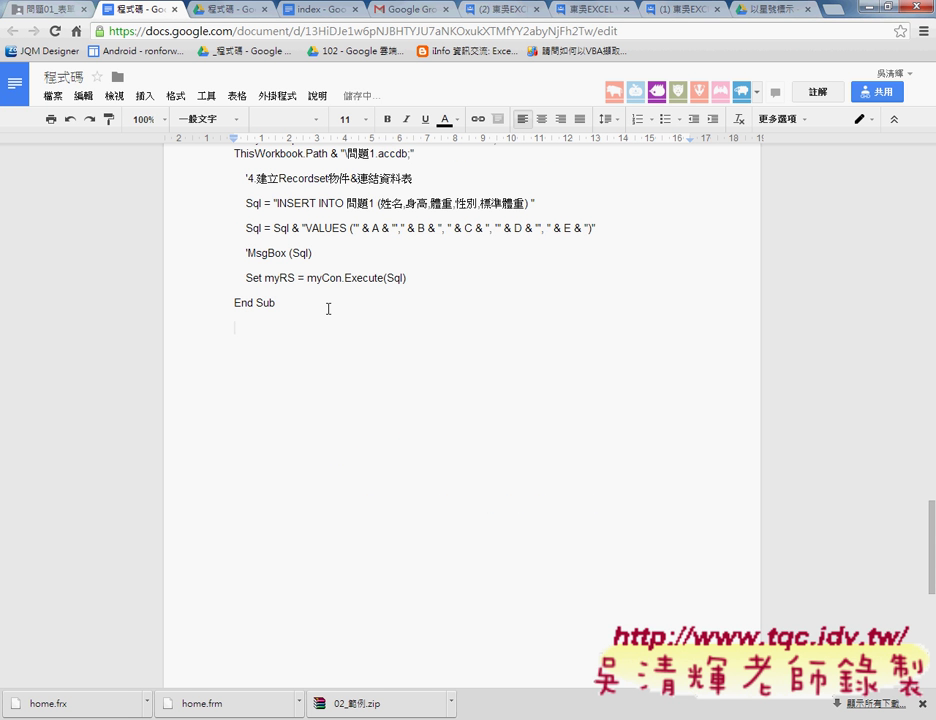
pyautogui.hotkey('ctrl', 'v')
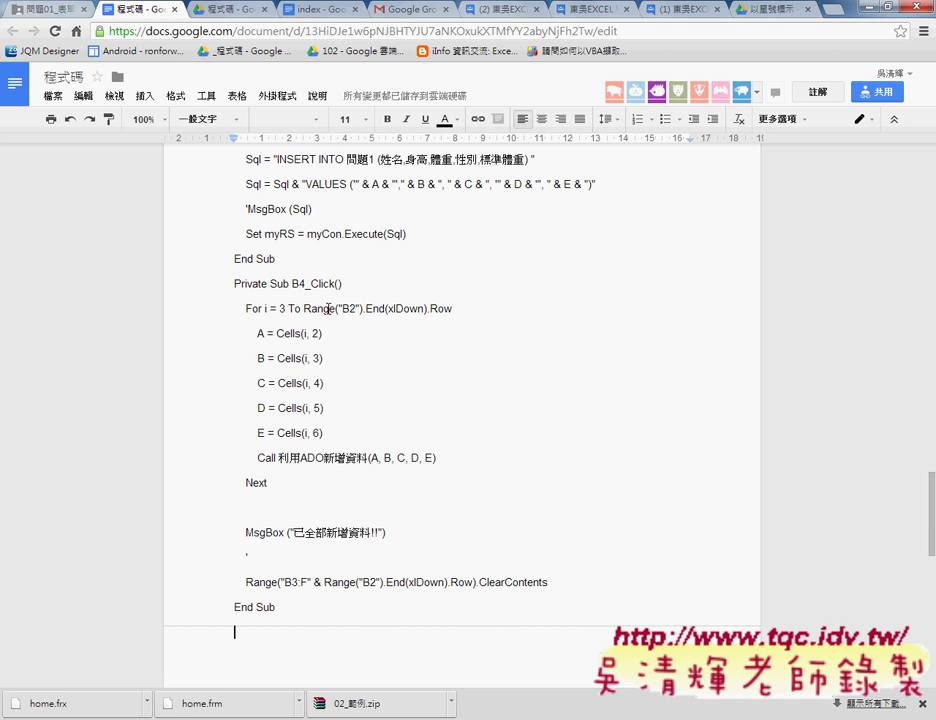
# - Format the Private Sub B4_Click() line as bold red text
pyautogui.moveTo(343, 284); pyautogui.dragTo(230, 284)
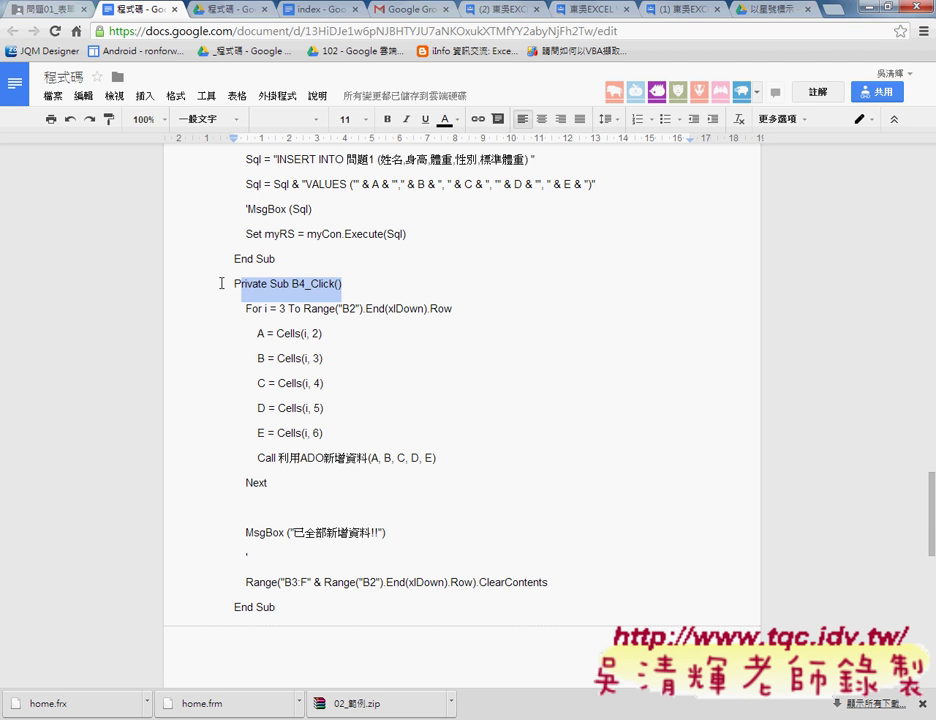
pyautogui.click(387, 119)
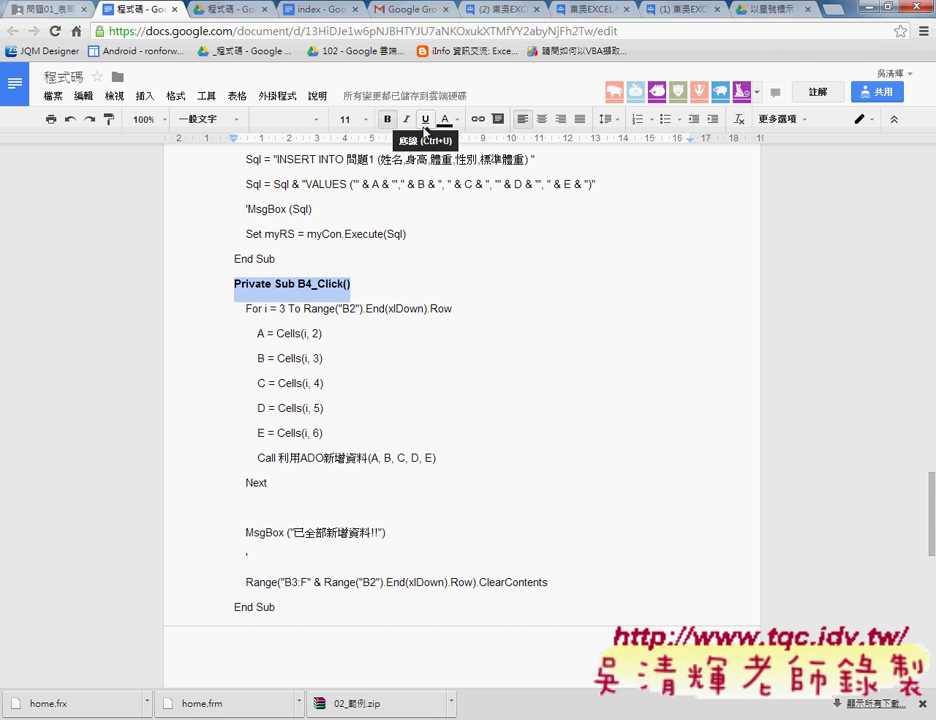
pyautogui.click(447, 120)
pyautogui.click(465, 191)
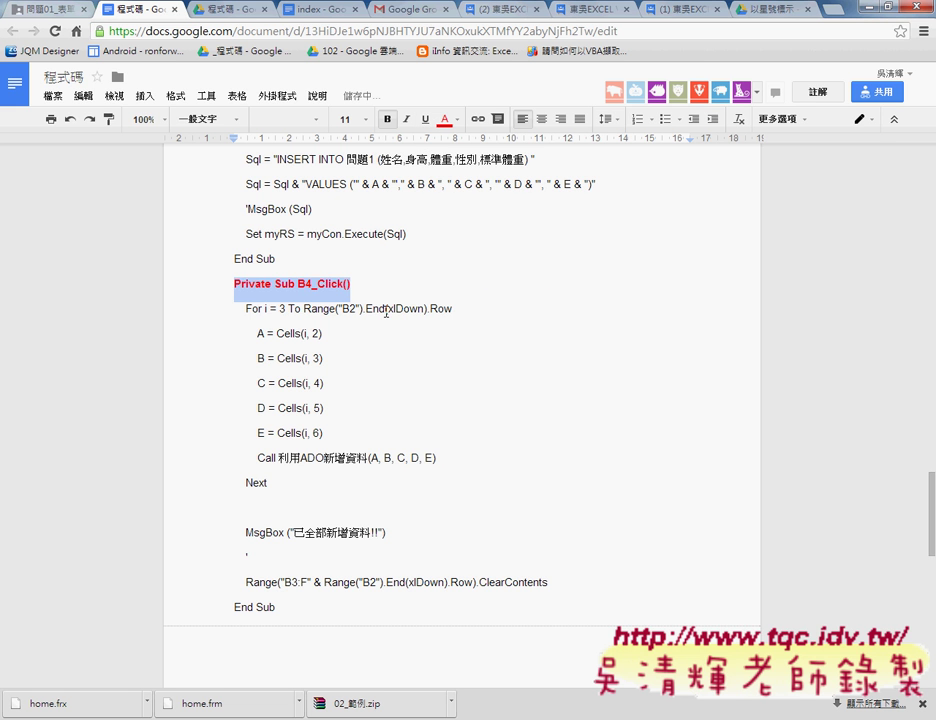